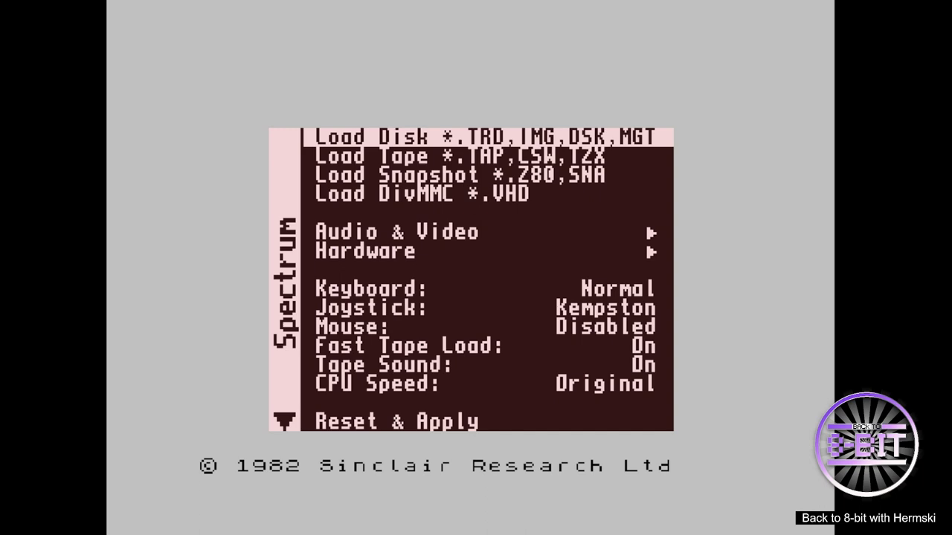
Open System > Video processing and highlight the NearNeighbour video filter setting.
{"action": "key", "text": "Right"}
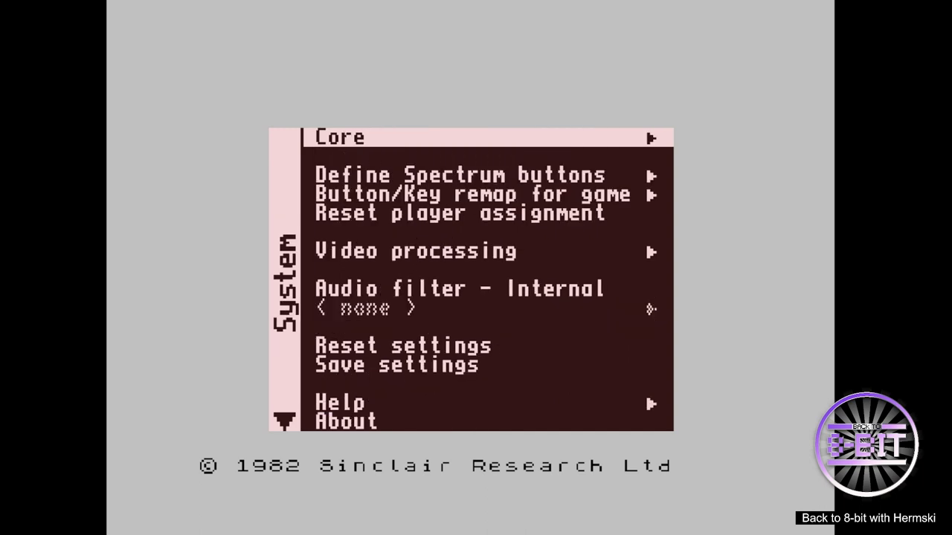
{"action": "key", "text": "Down"}
{"action": "key", "text": "Down"}
{"action": "key", "text": "Down"}
{"action": "key", "text": "Down"}
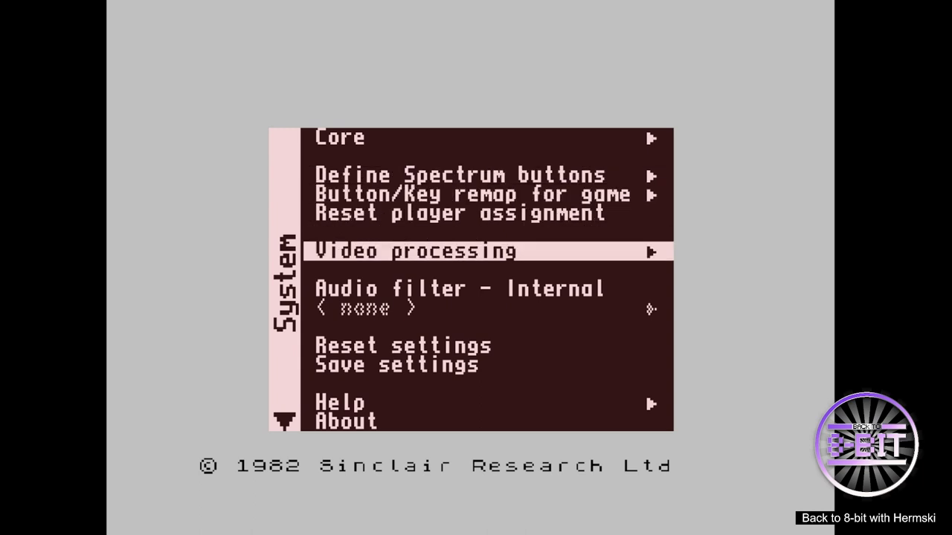
{"action": "key", "text": "Return"}
{"action": "key", "text": "Down"}
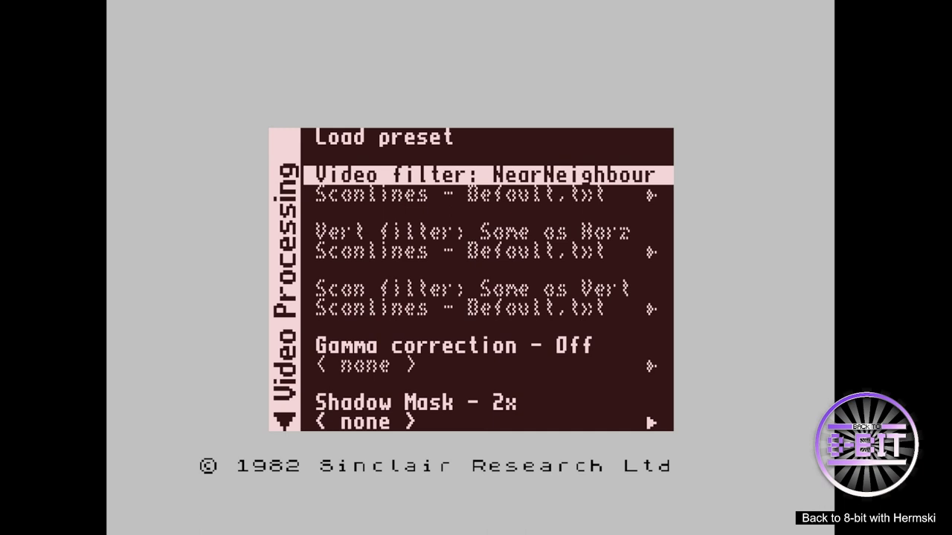
Change the horizontal filter from NearNeighbour to From file, using Scanlines - Default.txt.
{"action": "key", "text": "Down"}
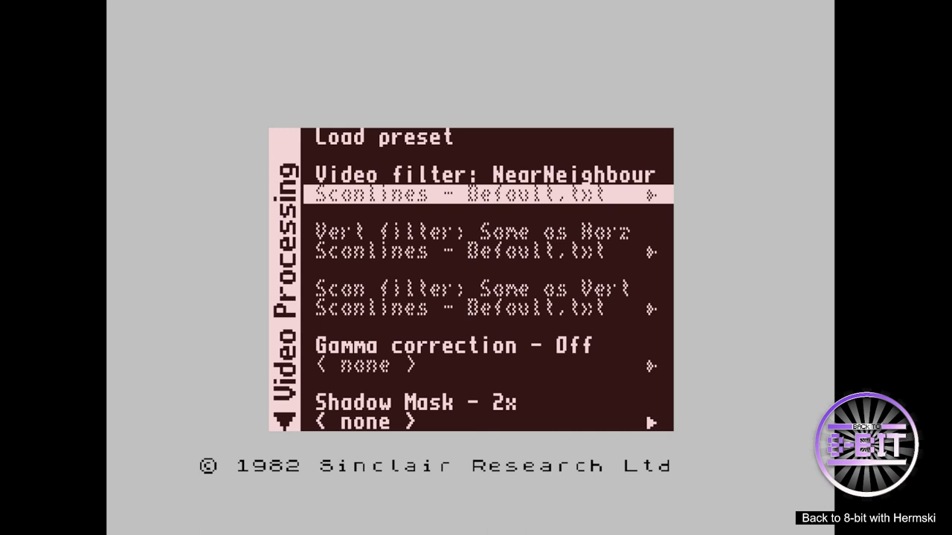
{"action": "key", "text": "Up"}
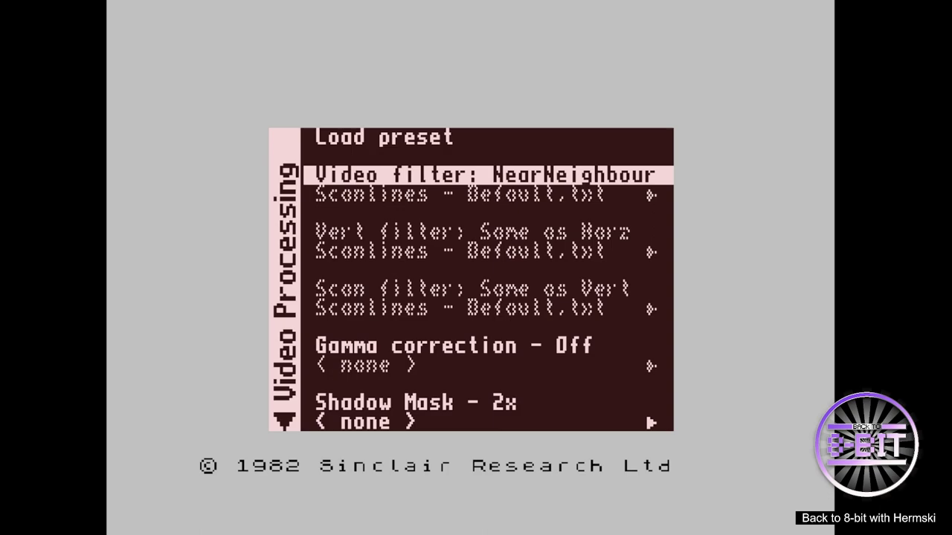
{"action": "key", "text": "Right"}
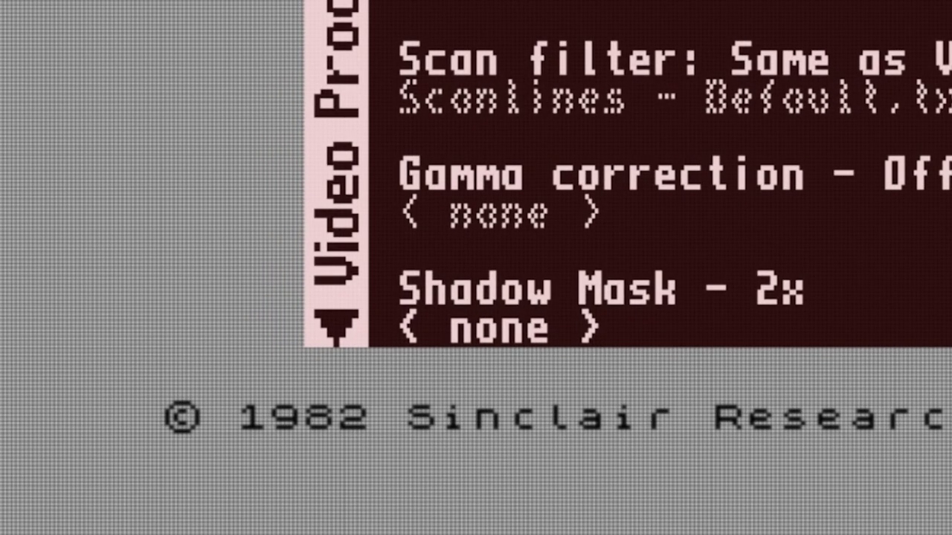
{"action": "key", "text": "Up"}
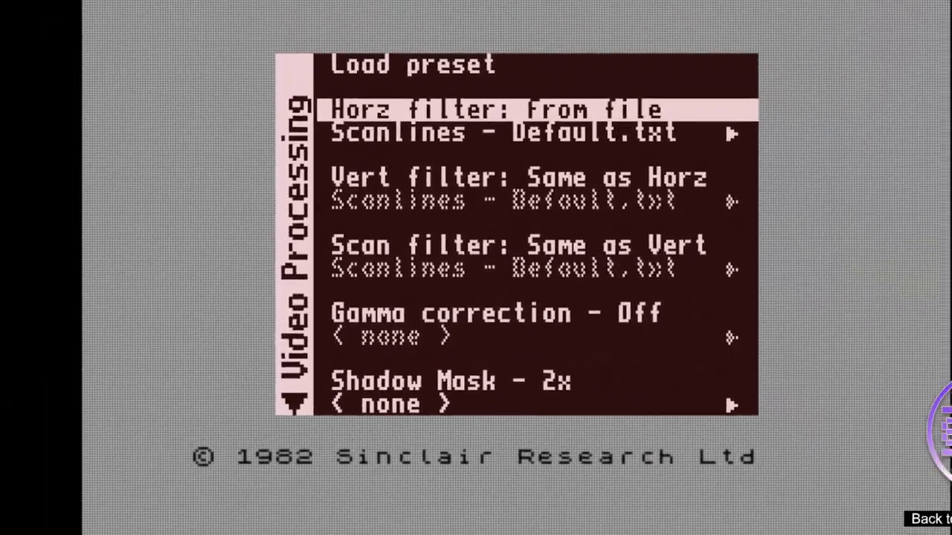
{"action": "key", "text": "Down"}
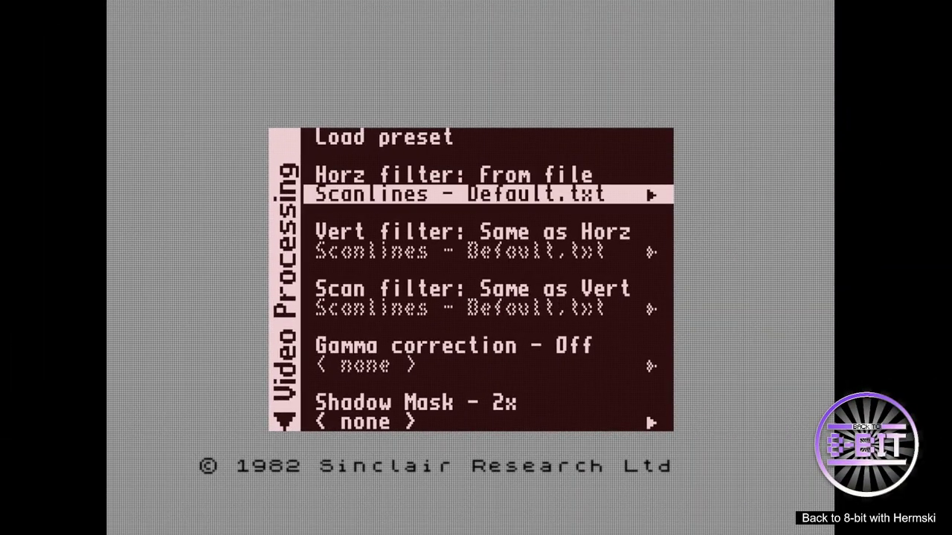
{"action": "key", "text": "Return"}
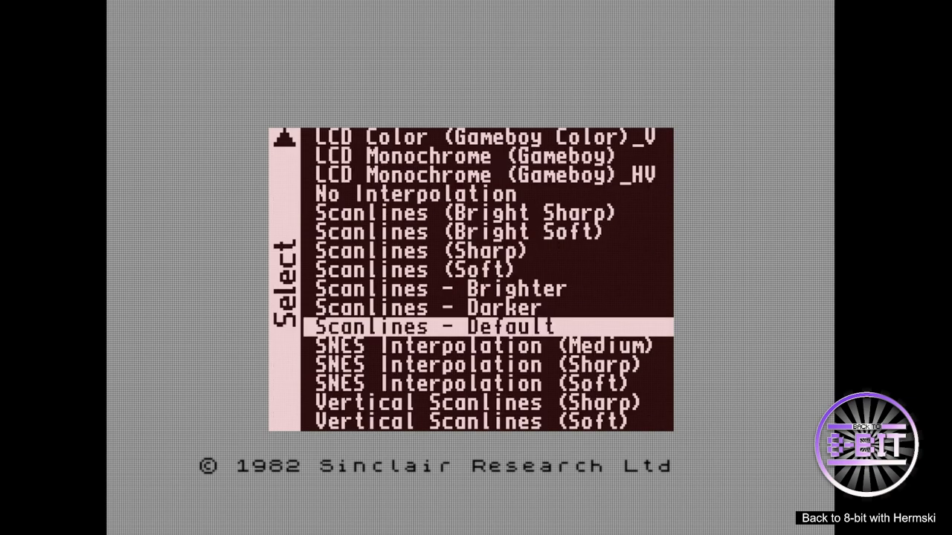
{"action": "key", "text": "Up"}
{"action": "key", "text": "Up"}
{"action": "key", "text": "Up"}
{"action": "key", "text": "Up"}
{"action": "key", "text": "Up"}
{"action": "key", "text": "Up"}
{"action": "key", "text": "Up"}
{"action": "key", "text": "Up"}
{"action": "key", "text": "Up"}
{"action": "key", "text": "Up"}
{"action": "key", "text": "Up"}
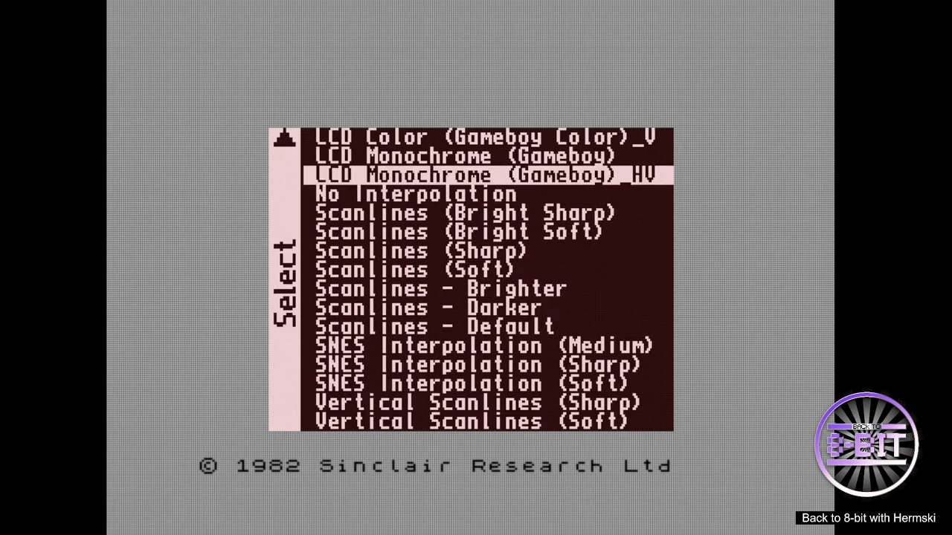
{"action": "key", "text": "Up"}
{"action": "key", "text": "Up"}
{"action": "key", "text": "Up"}
{"action": "key", "text": "Up"}
{"action": "key", "text": "Up"}
{"action": "key", "text": "Up"}
{"action": "key", "text": "Up"}
{"action": "key", "text": "Up"}
{"action": "key", "text": "Up"}
{"action": "key", "text": "Up"}
{"action": "key", "text": "Up"}
{"action": "key", "text": "Up"}
{"action": "key", "text": "Up"}
{"action": "key", "text": "Up"}
{"action": "key", "text": "Up"}
{"action": "key", "text": "Up"}
{"action": "key", "text": "Up"}
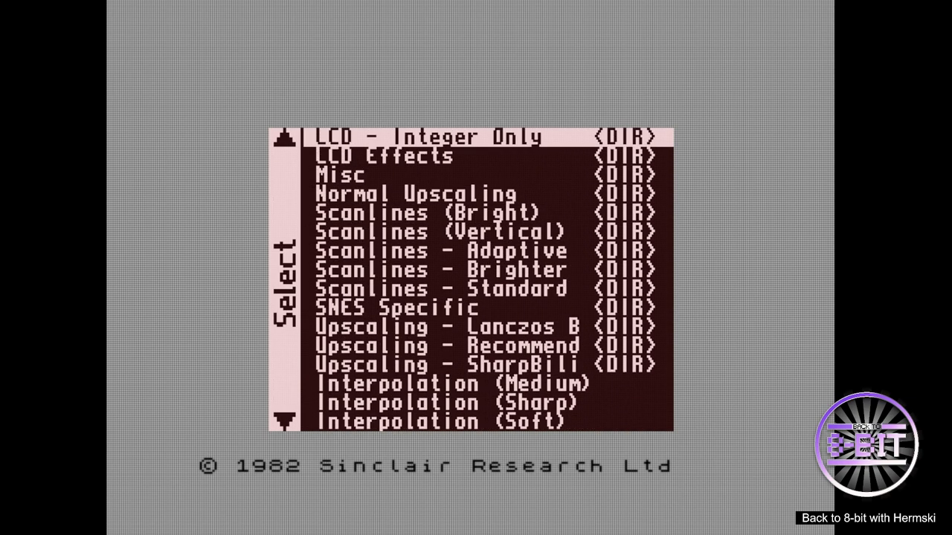
{"action": "key", "text": "Down"}
{"action": "key", "text": "Down"}
{"action": "key", "text": "Down"}
{"action": "key", "text": "Down"}
{"action": "key", "text": "Down"}
{"action": "key", "text": "Down"}
{"action": "key", "text": "Down"}
{"action": "key", "text": "Down"}
{"action": "key", "text": "Down"}
{"action": "key", "text": "Down"}
{"action": "key", "text": "Down"}
{"action": "key", "text": "Down"}
{"action": "key", "text": "Down"}
{"action": "key", "text": "Down"}
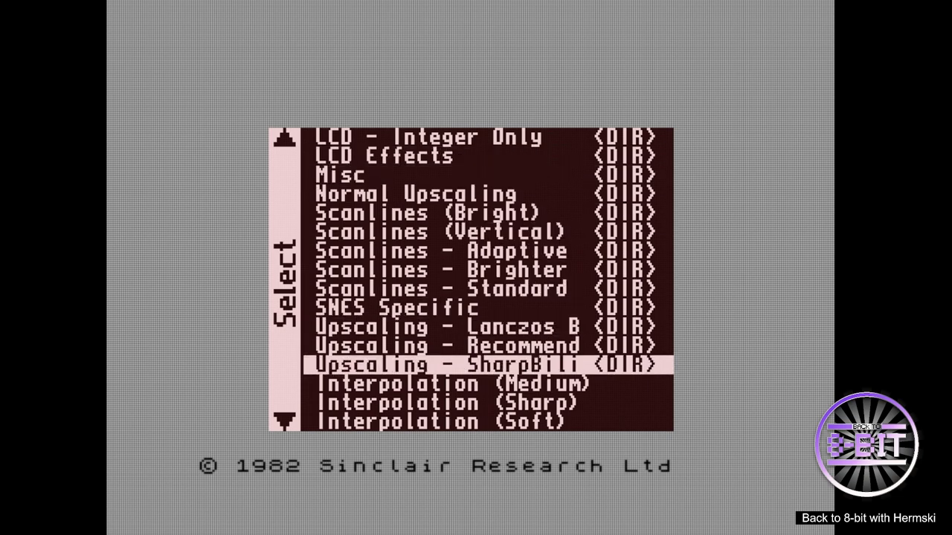
{"action": "key", "text": "Up"}
{"action": "key", "text": "Up"}
{"action": "key", "text": "Up"}
{"action": "key", "text": "Up"}
{"action": "key", "text": "Up"}
{"action": "key", "text": "Up"}
{"action": "key", "text": "Up"}
{"action": "key", "text": "Up"}
{"action": "key", "text": "Down"}
{"action": "key", "text": "Down"}
{"action": "key", "text": "Down"}
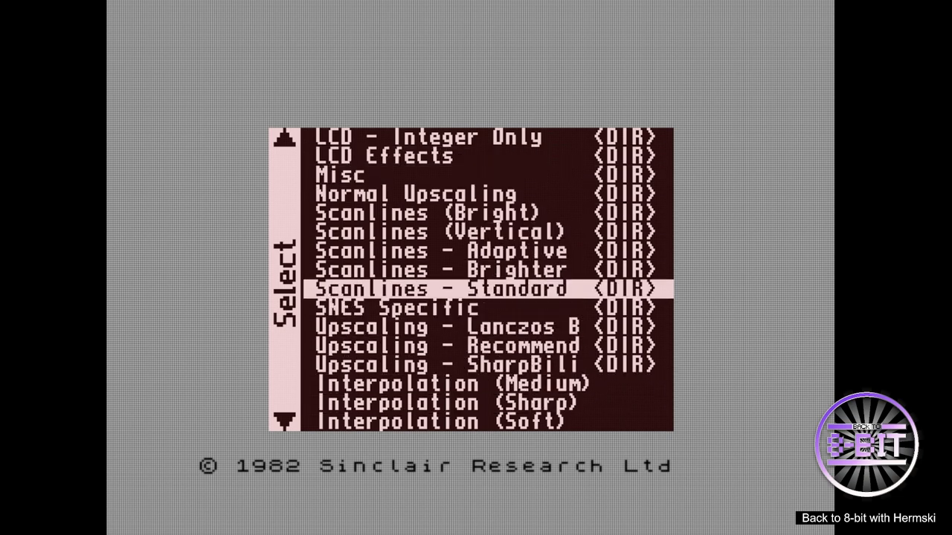
{"action": "key", "text": "Down"}
{"action": "key", "text": "Down"}
{"action": "key", "text": "Down"}
{"action": "key", "text": "Down"}
{"action": "key", "text": "Down"}
{"action": "key", "text": "Down"}
{"action": "key", "text": "Down"}
{"action": "key", "text": "Down"}
{"action": "key", "text": "Down"}
{"action": "key", "text": "Up"}
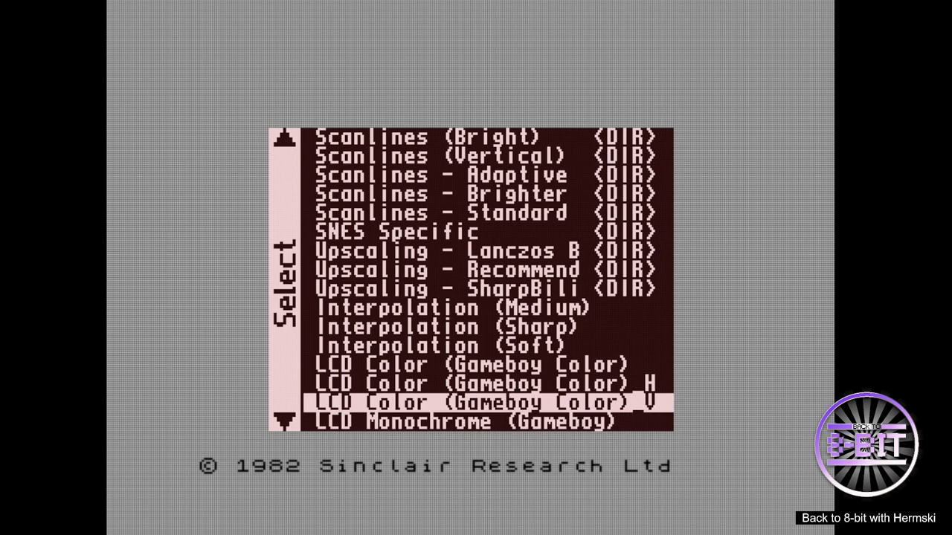
{"action": "key", "text": "Up"}
{"action": "key", "text": "Up"}
{"action": "key", "text": "Down"}
{"action": "key", "text": "Down"}
{"action": "key", "text": "Down"}
{"action": "key", "text": "Down"}
{"action": "key", "text": "Down"}
{"action": "key", "text": "Down"}
{"action": "key", "text": "Down"}
{"action": "key", "text": "Down"}
{"action": "key", "text": "Down"}
{"action": "key", "text": "Down"}
{"action": "key", "text": "Down"}
{"action": "key", "text": "Down"}
{"action": "key", "text": "Down"}
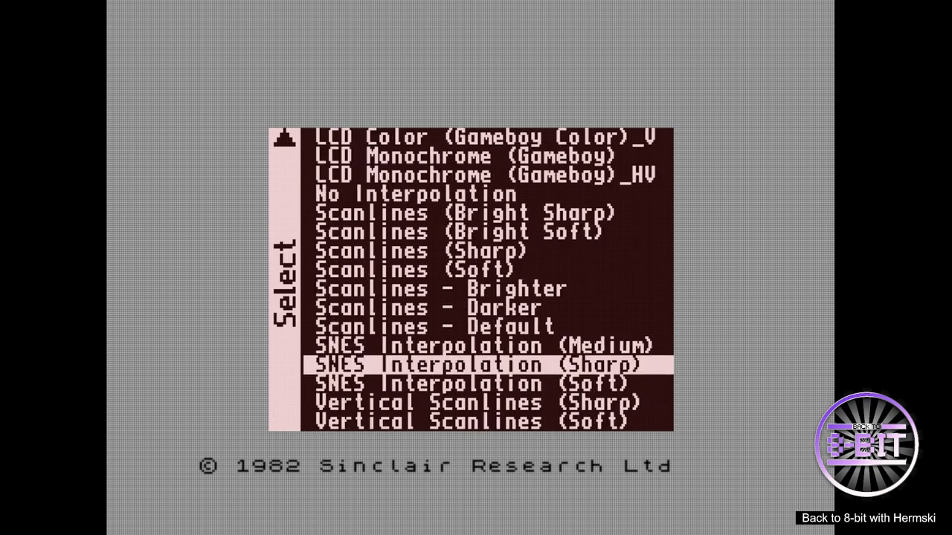
{"action": "key", "text": "Up"}
{"action": "key", "text": "Up"}
{"action": "key", "text": "Up"}
{"action": "key", "text": "Down"}
{"action": "key", "text": "Down"}
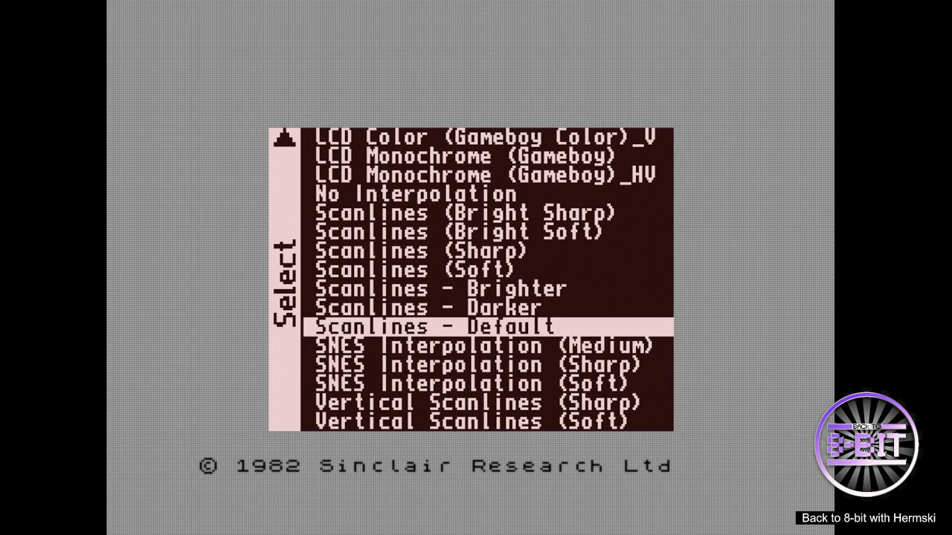
{"action": "key", "text": "Return"}
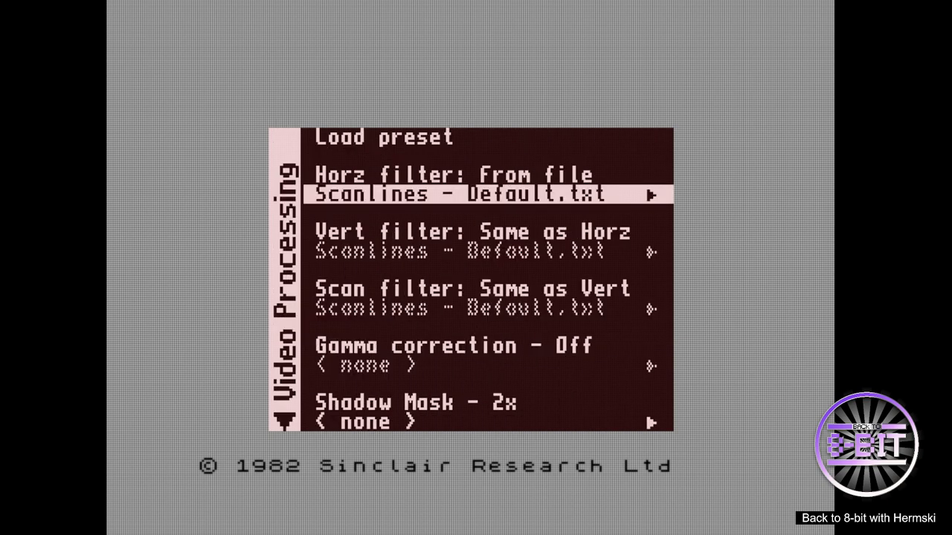
{"action": "key", "text": "Up"}
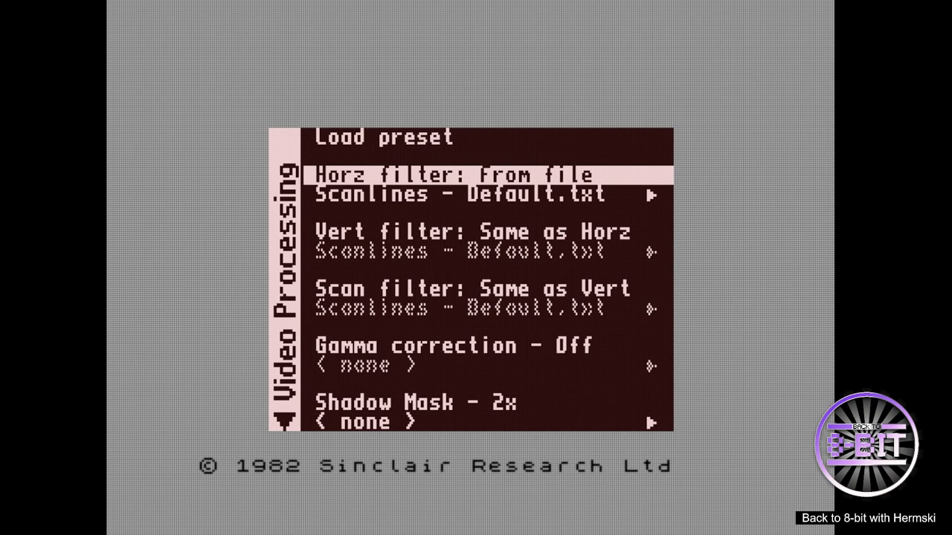
{"action": "key", "text": "Down"}
{"action": "key", "text": "Down"}
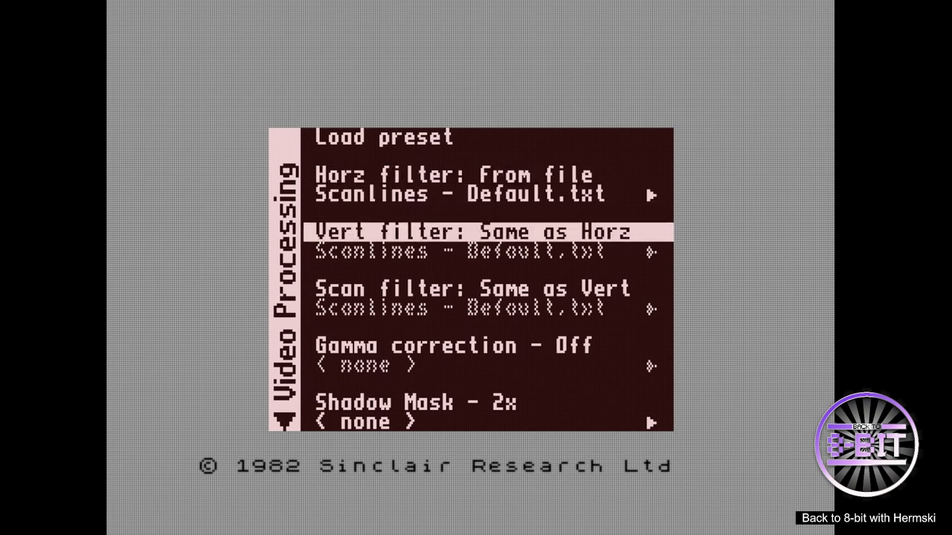
{"action": "key", "text": "Down"}
{"action": "key", "text": "Down"}
{"action": "key", "text": "Down"}
{"action": "key", "text": "Up"}
{"action": "key", "text": "Up"}
{"action": "key", "text": "Up"}
{"action": "key", "text": "Up"}
{"action": "key", "text": "Up"}
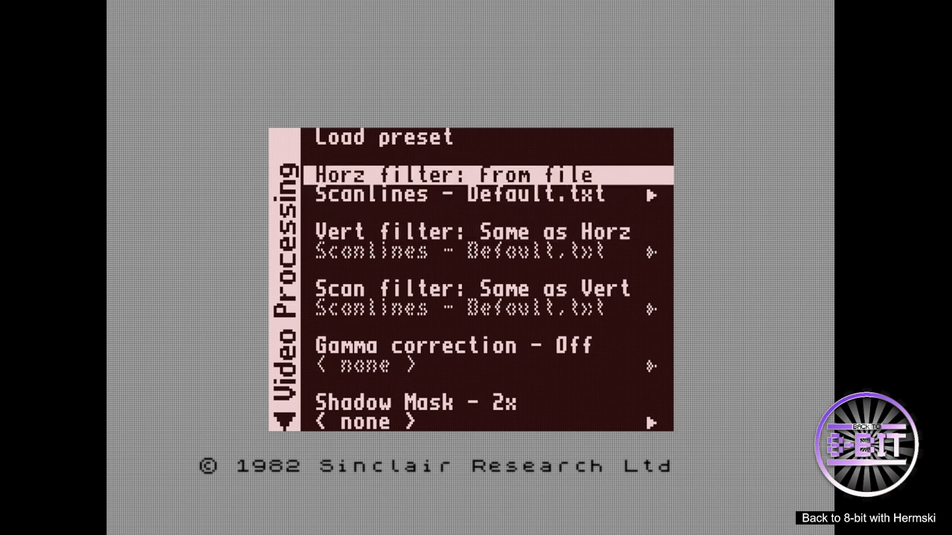
{"action": "key", "text": "Down"}
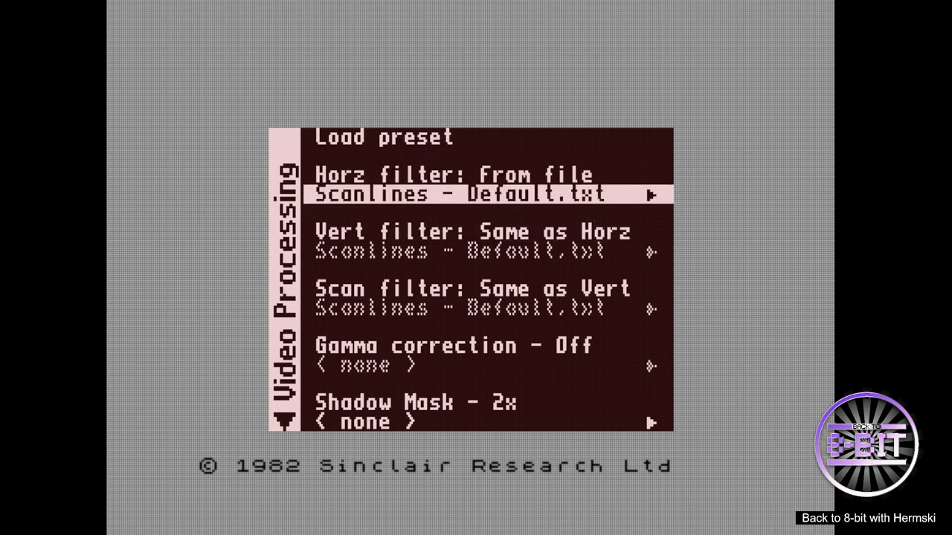
{"action": "key", "text": "Down"}
{"action": "key", "text": "Down"}
{"action": "key", "text": "Up"}
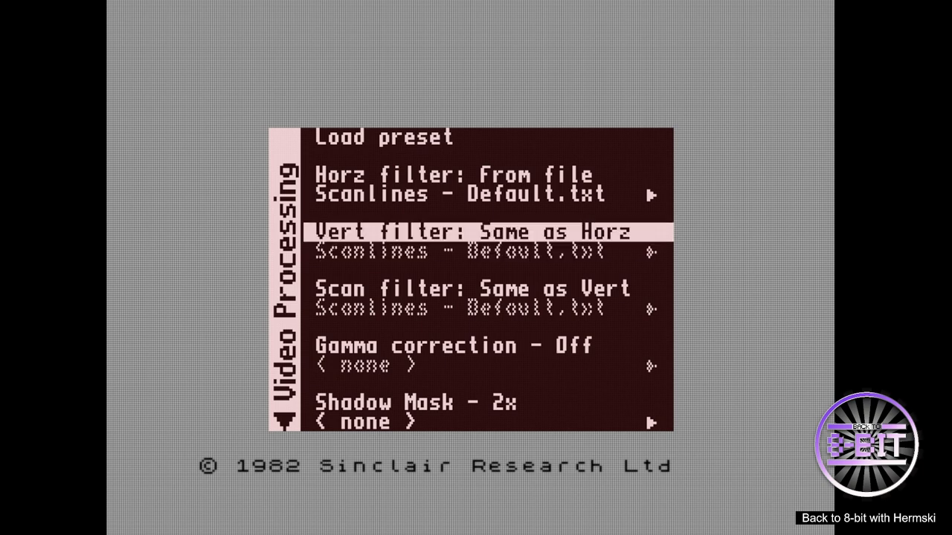
{"action": "key", "text": "Down"}
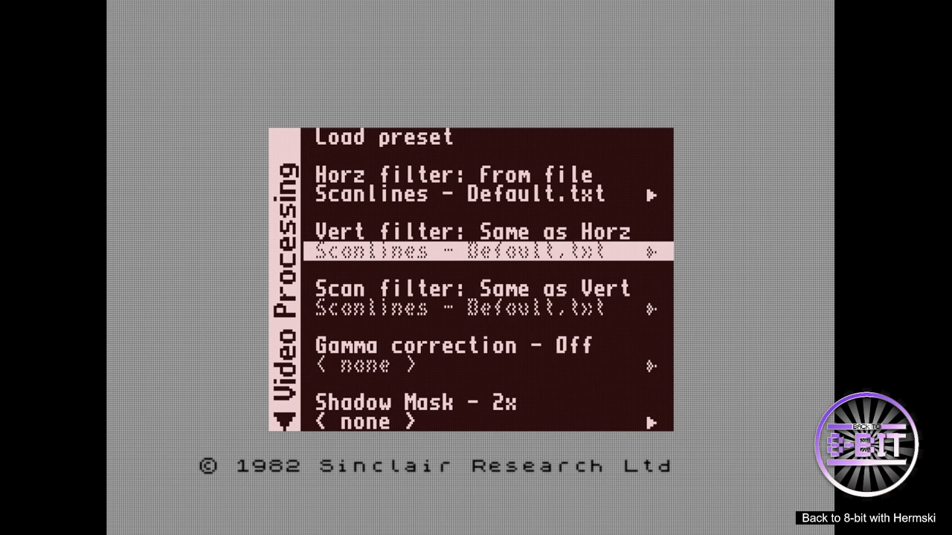
{"action": "key", "text": "Down"}
{"action": "key", "text": "Down"}
{"action": "key", "text": "Up"}
{"action": "key", "text": "Up"}
{"action": "key", "text": "Up"}
{"action": "key", "text": "Down"}
{"action": "key", "text": "Down"}
{"action": "key", "text": "Down"}
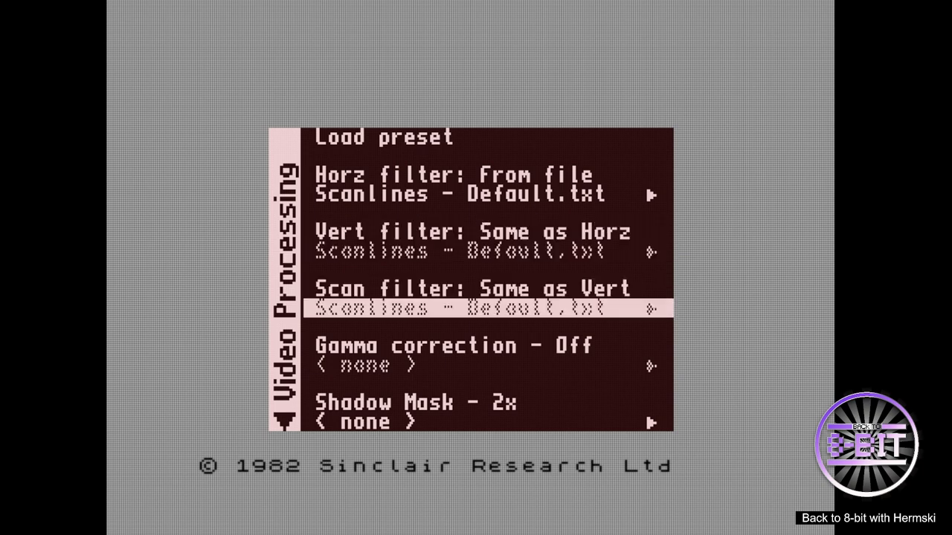
{"action": "key", "text": "Up"}
{"action": "key", "text": "Up"}
{"action": "key", "text": "Up"}
{"action": "key", "text": "Up"}
{"action": "key", "text": "Up"}
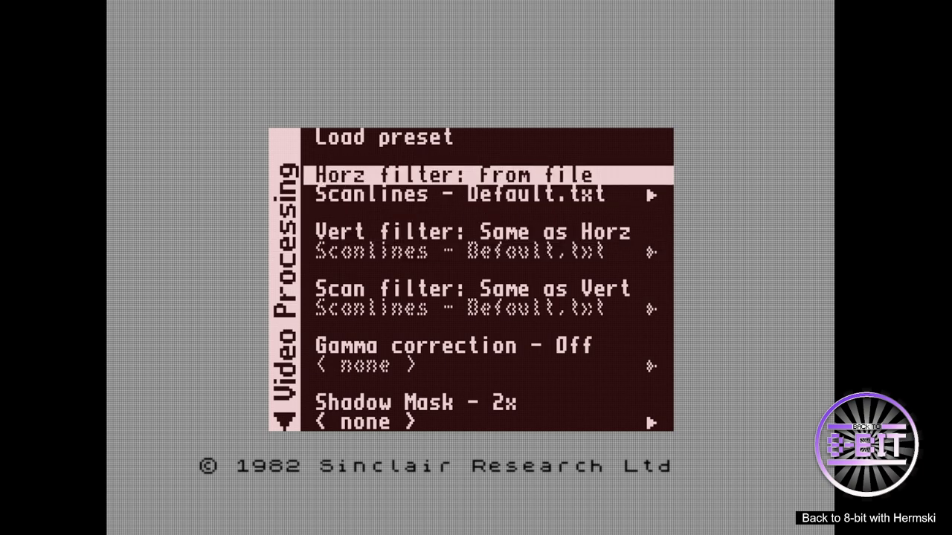
{"action": "key", "text": "Down"}
{"action": "key", "text": "Up"}
{"action": "key", "text": "Down"}
{"action": "key", "text": "Up"}
{"action": "key", "text": "Down"}
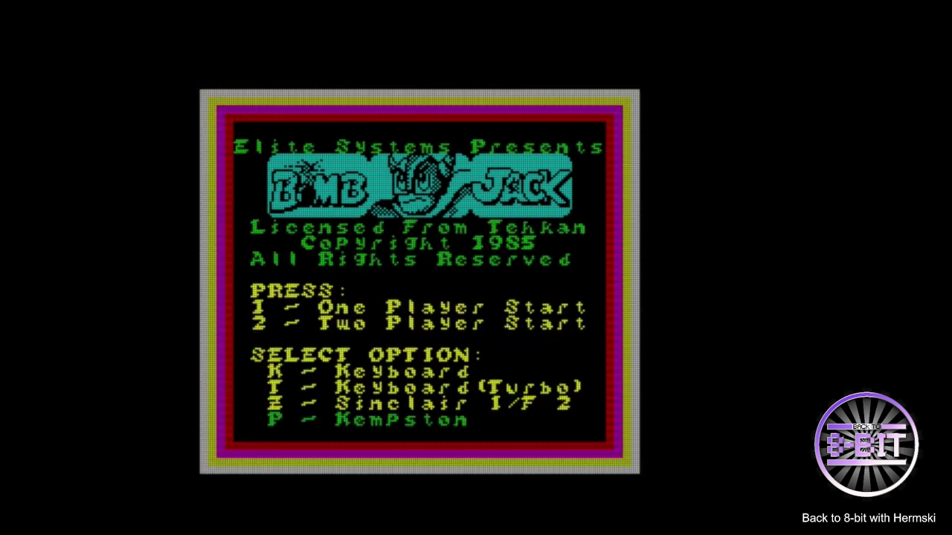
Start a one-player Bomb Jack game, jump Jack to the upper-left platform and grab the P ball.
{"action": "key", "text": "1"}
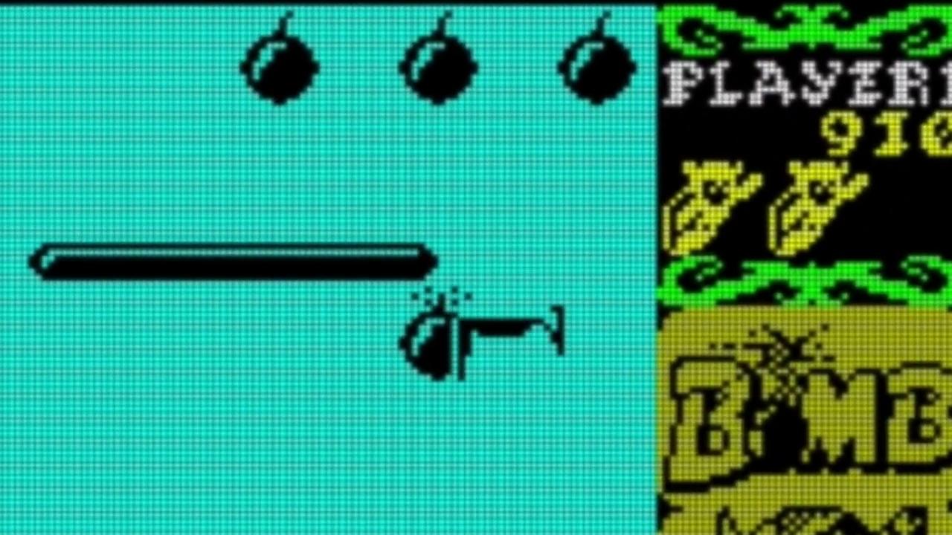
{"action": "key", "text": "Left"}
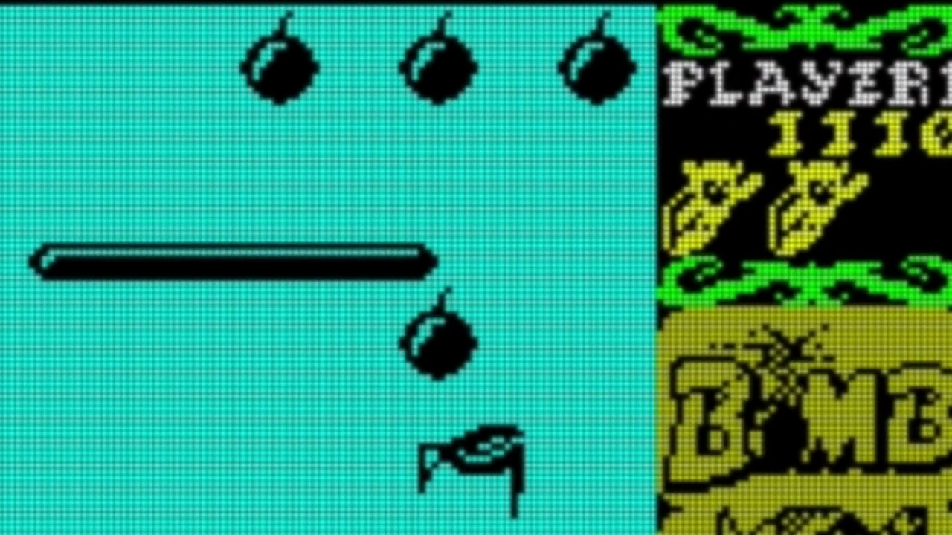
{"action": "key", "text": "Left"}
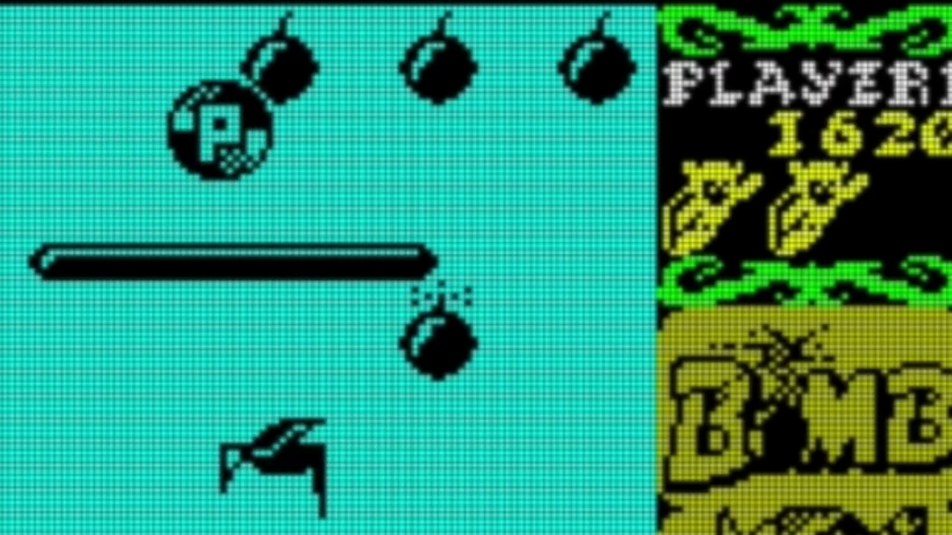
{"action": "key", "text": "Up"}
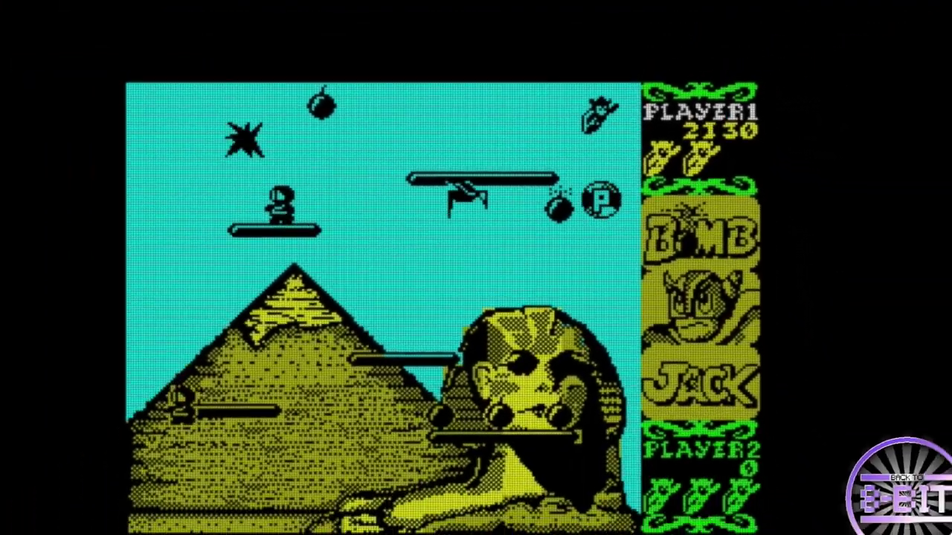
{"action": "key", "text": "Right"}
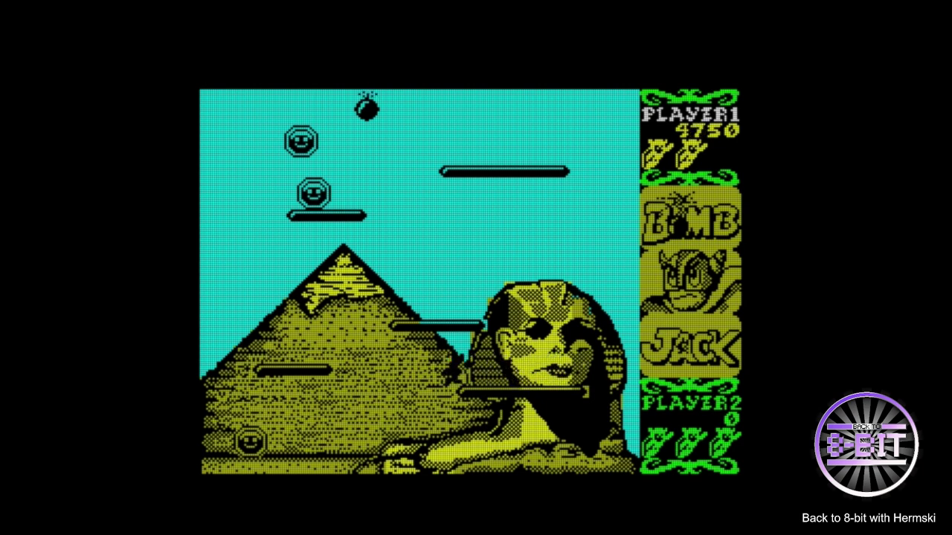
Set the Video processing horizontal filter to NearNeighbour, close the OSD and resume playing Bomb Jack.
{"action": "key", "text": "F12"}
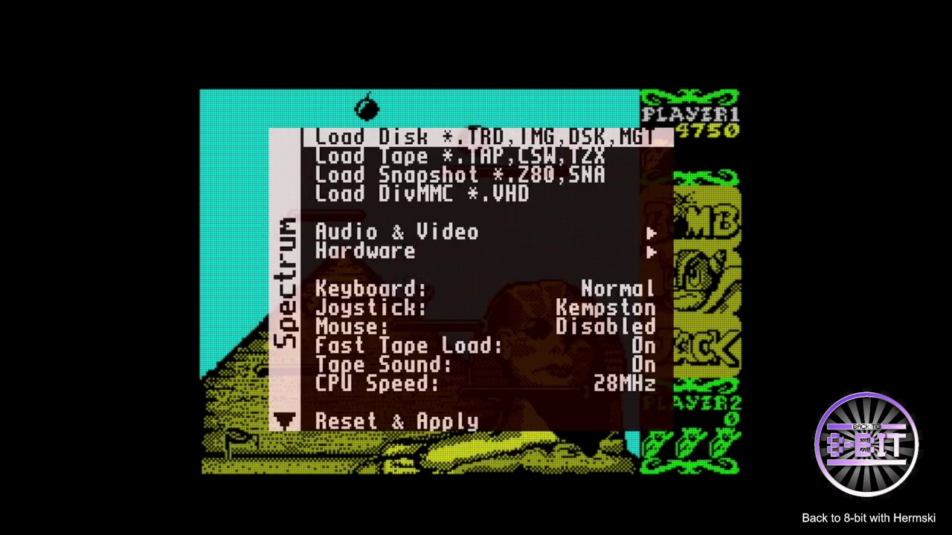
{"action": "key", "text": "Right"}
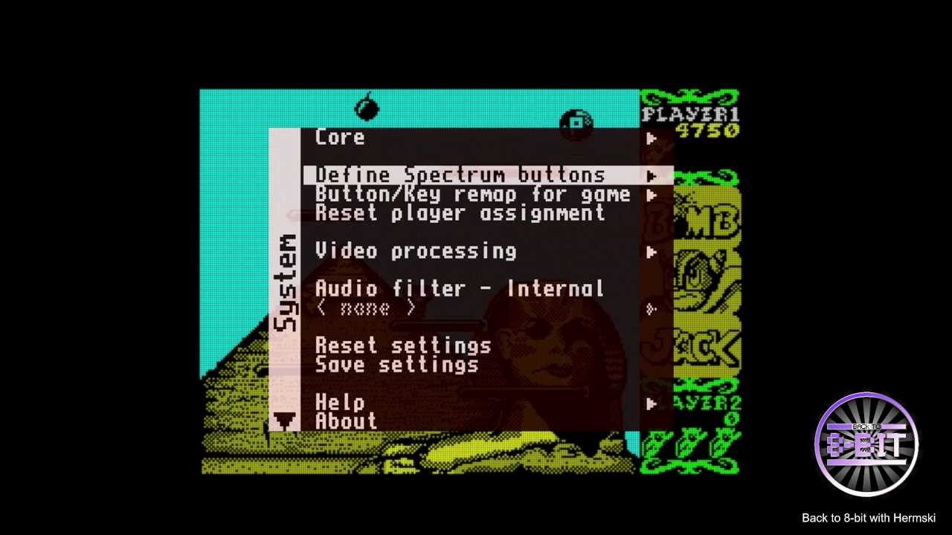
{"action": "key", "text": "Down"}
{"action": "key", "text": "Down"}
{"action": "key", "text": "Down"}
{"action": "key", "text": "Return"}
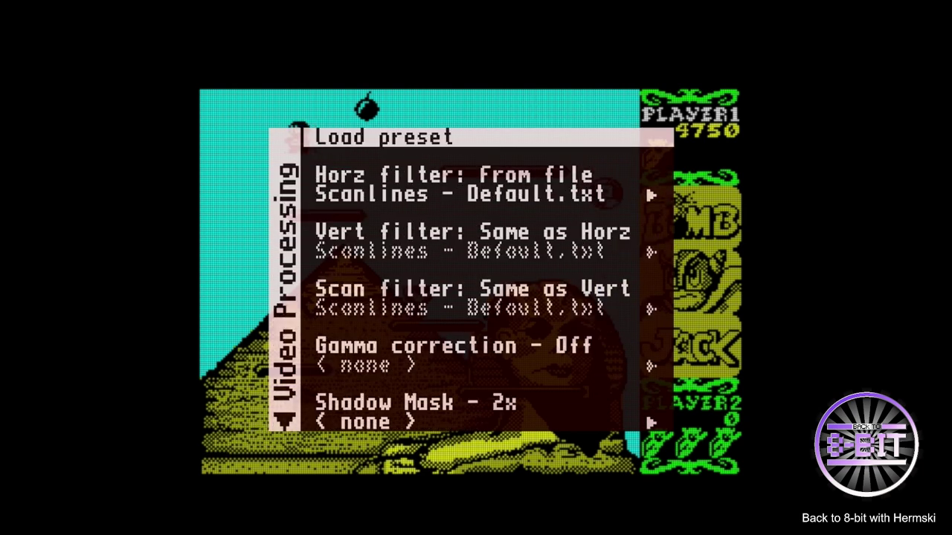
{"action": "key", "text": "Down"}
{"action": "key", "text": "Return"}
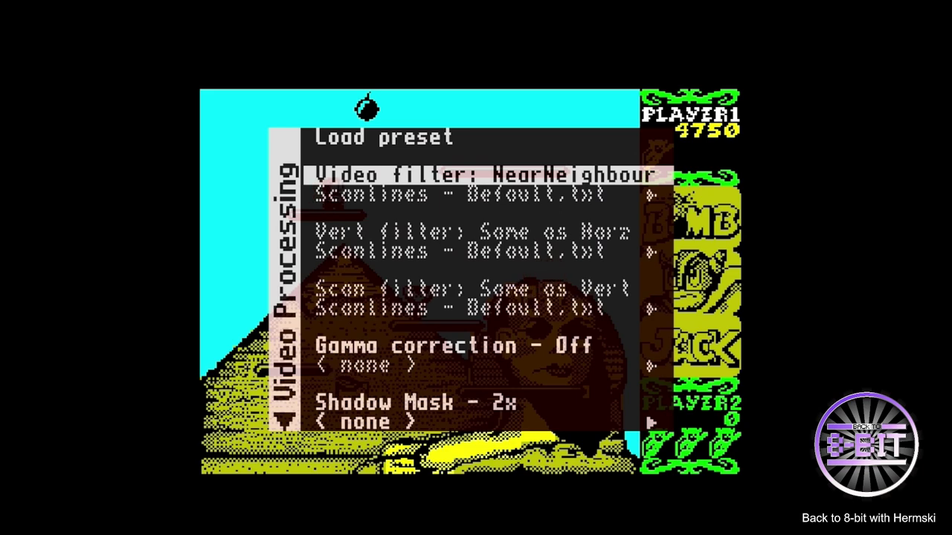
{"action": "key", "text": "Left"}
{"action": "key", "text": "Escape"}
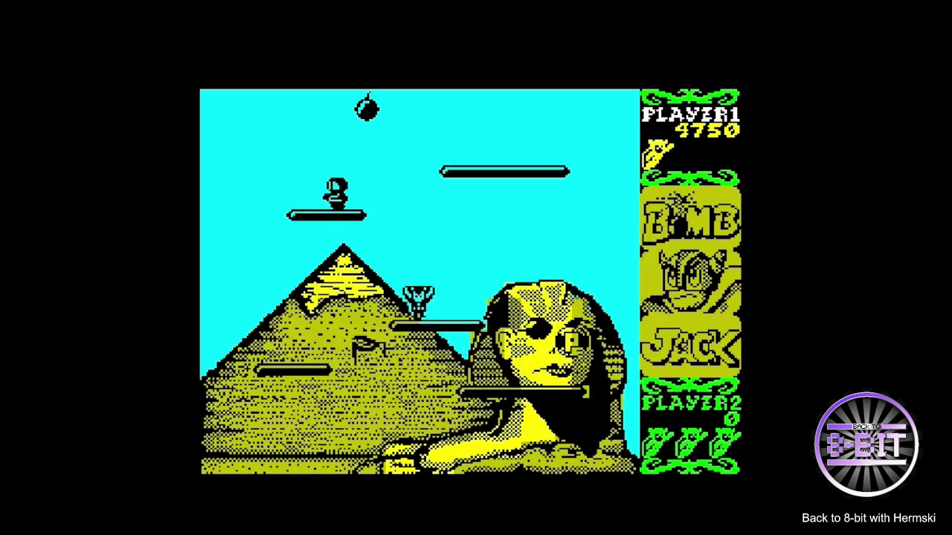
{"action": "key", "text": "Up"}
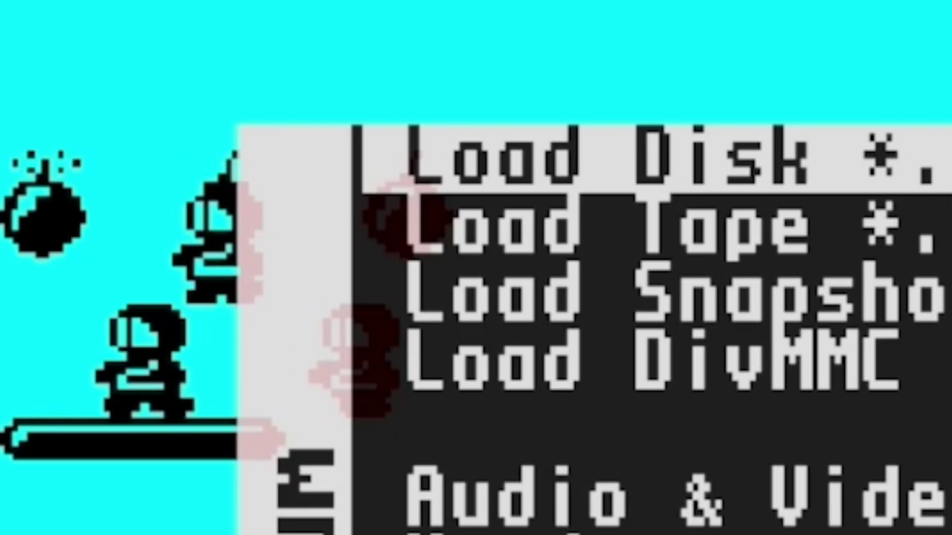
Switch the video filter back to the From file scanlines filter and return to Bomb Jack.
{"action": "key", "text": "Right"}
{"action": "key", "text": "Right"}
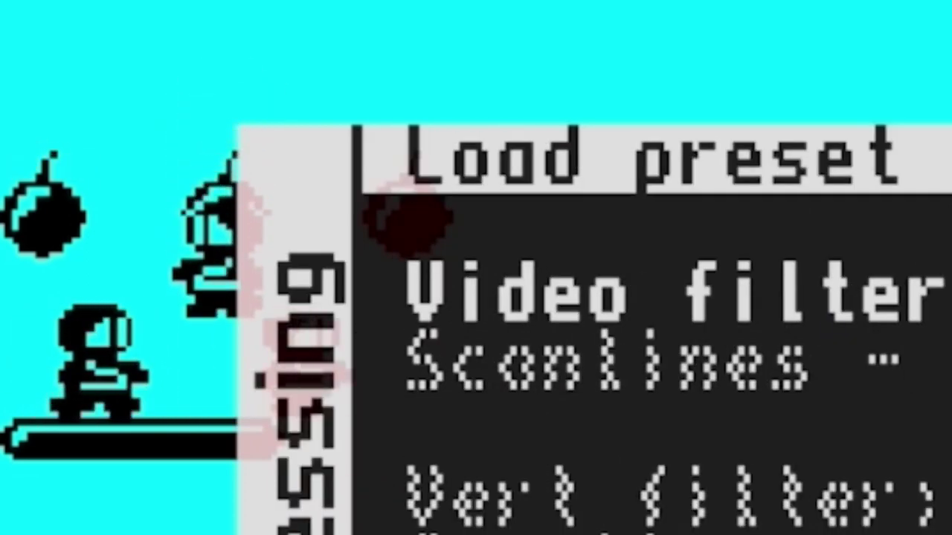
{"action": "key", "text": "Down"}
{"action": "key", "text": "Return"}
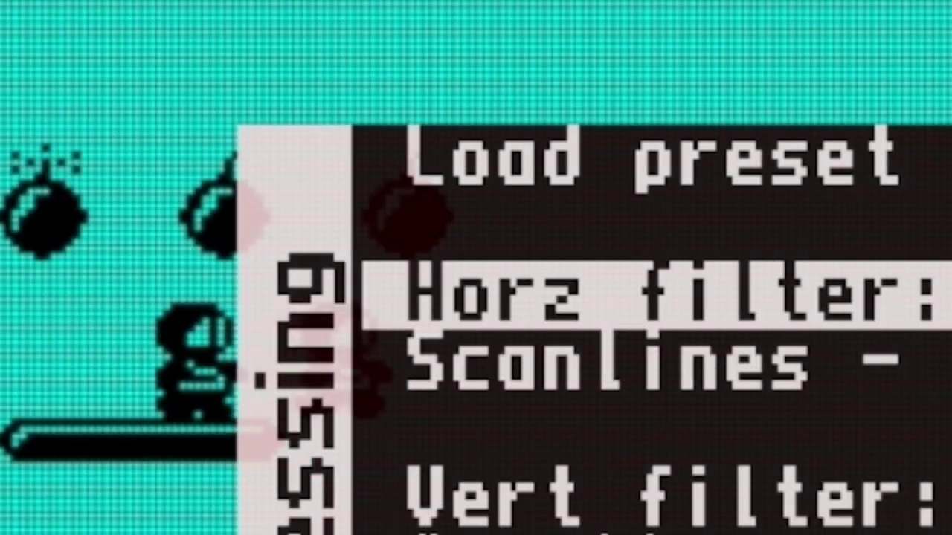
{"action": "key", "text": "Left"}
{"action": "key", "text": "Escape"}
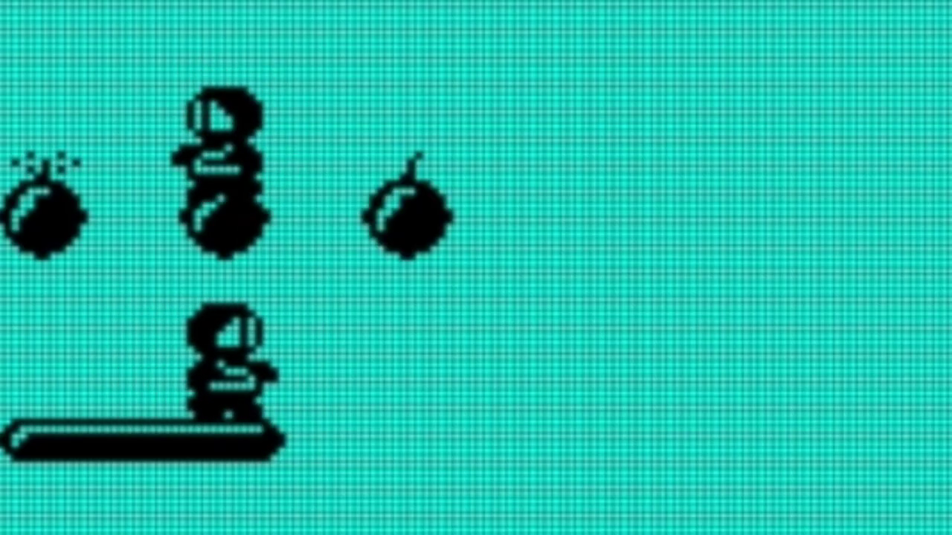